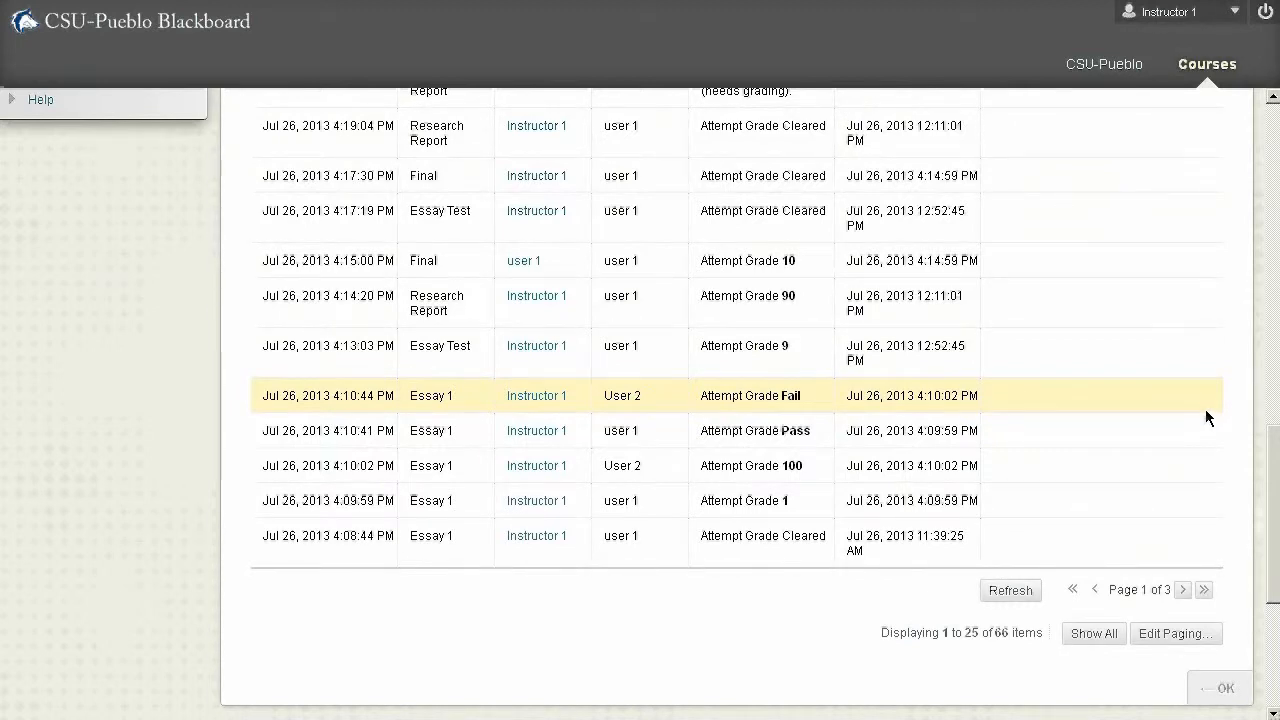
- Review the second page of the grade history and the time ranges offered for past entries, and return to the Grade Center
{"action": "left_click", "coordinate": [1183, 590]}
{"action": "scroll", "coordinate": [1213, 584], "scroll_direction": "down", "scroll_amount": 4}
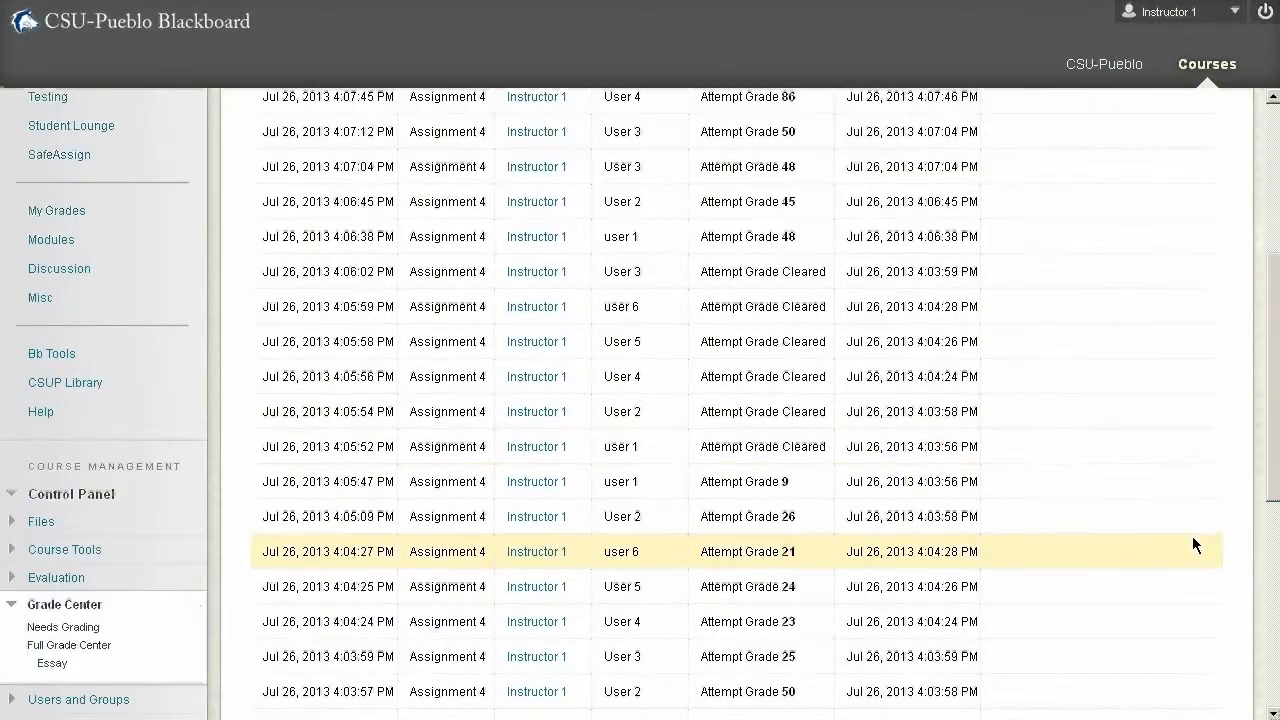
{"action": "scroll", "coordinate": [1192, 536], "scroll_direction": "up", "scroll_amount": 4}
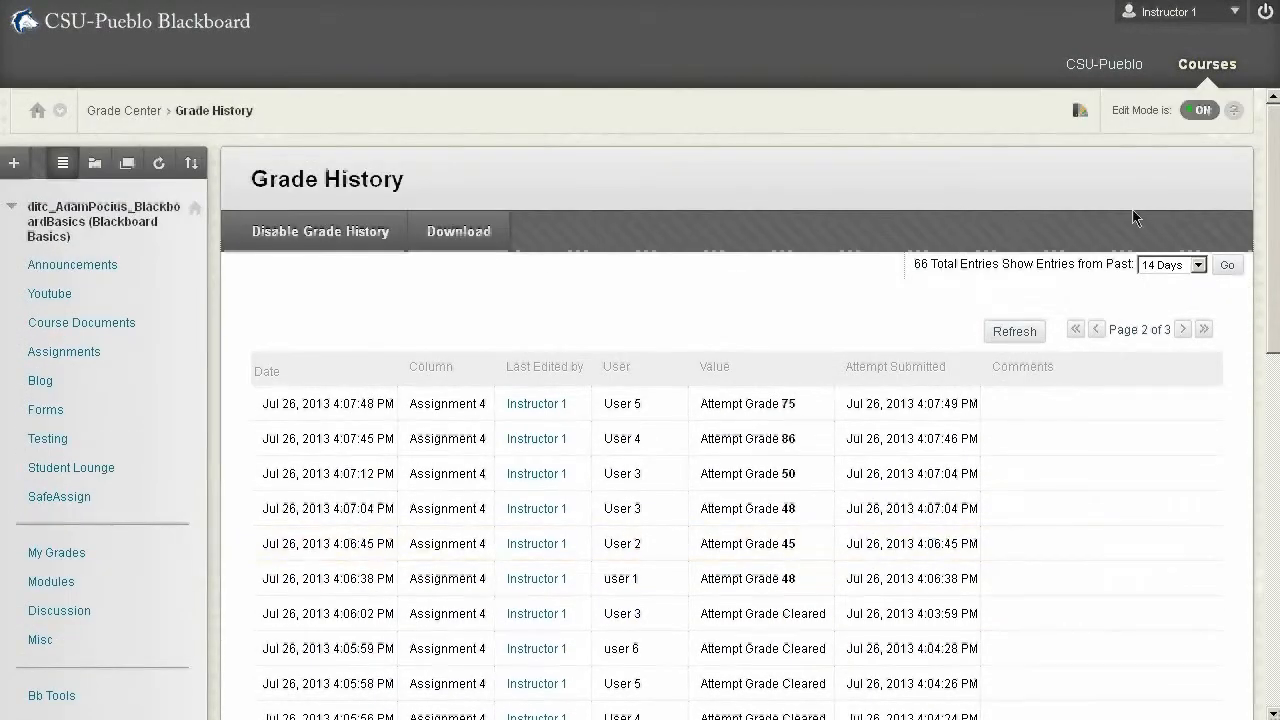
{"action": "left_click", "coordinate": [1195, 266]}
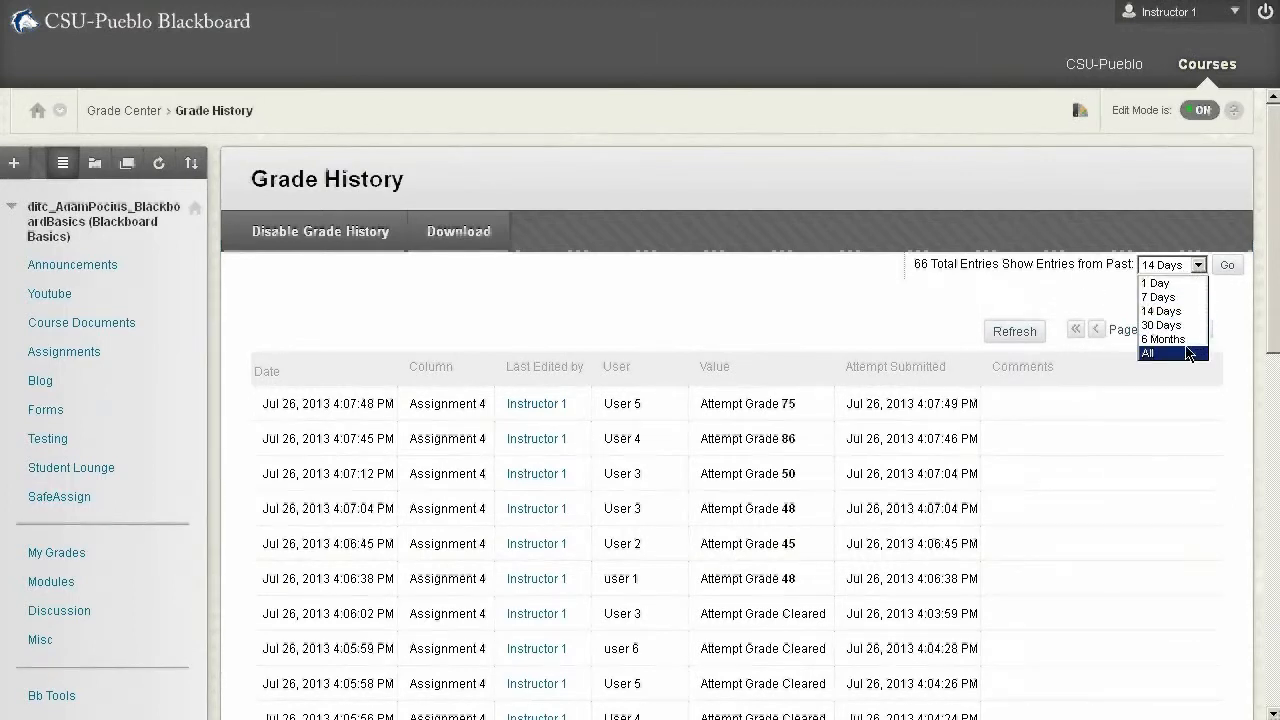
{"action": "left_click", "coordinate": [988, 286]}
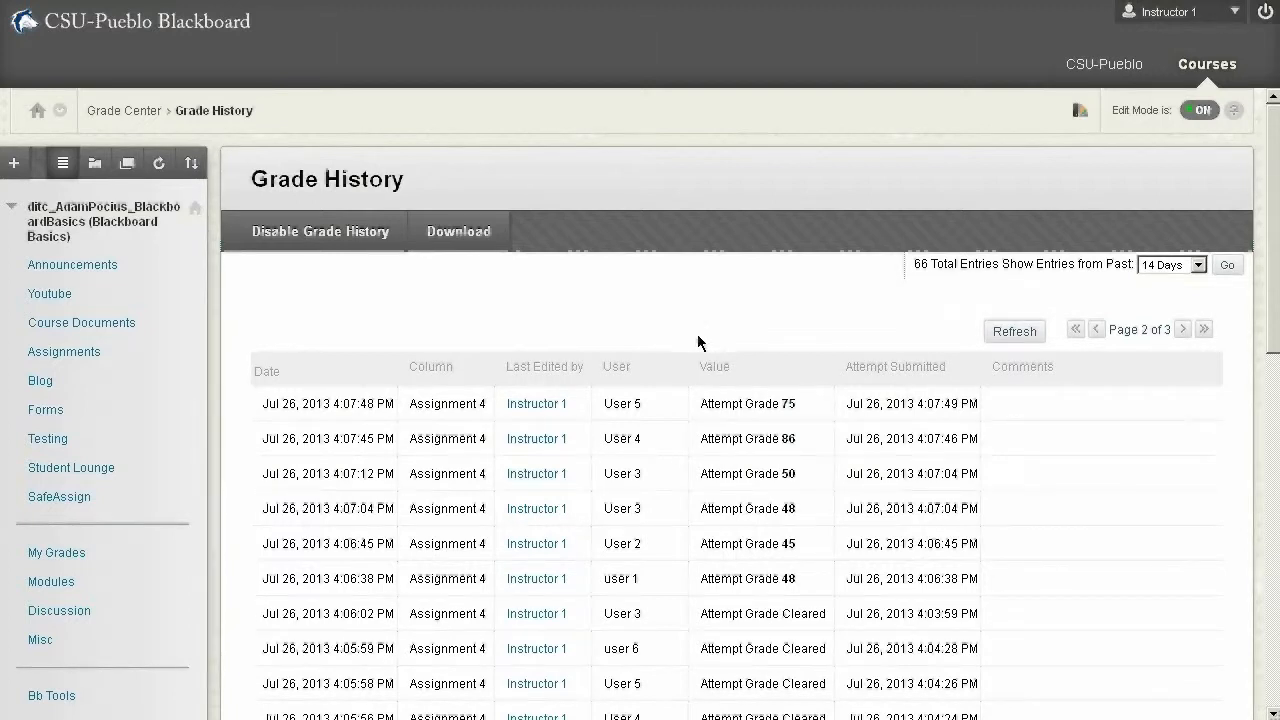
{"action": "scroll", "coordinate": [682, 374], "scroll_direction": "down", "scroll_amount": 3}
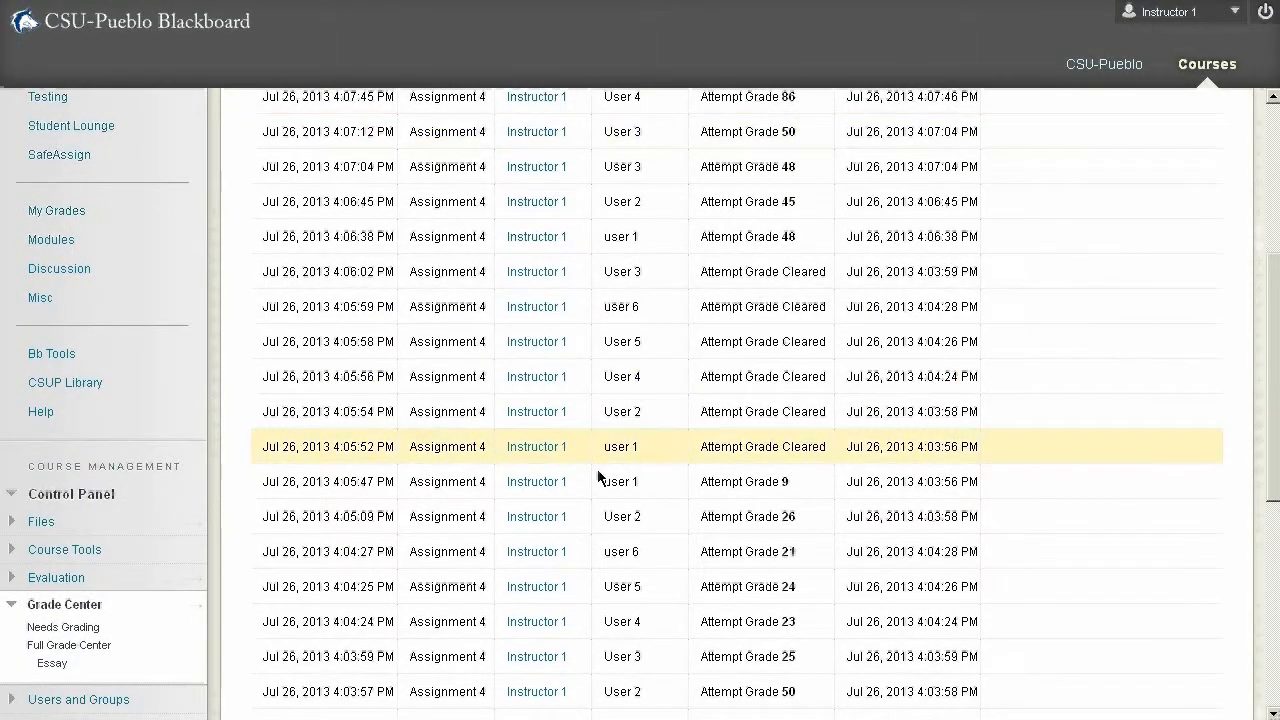
{"action": "scroll", "coordinate": [590, 490], "scroll_direction": "up", "scroll_amount": 2}
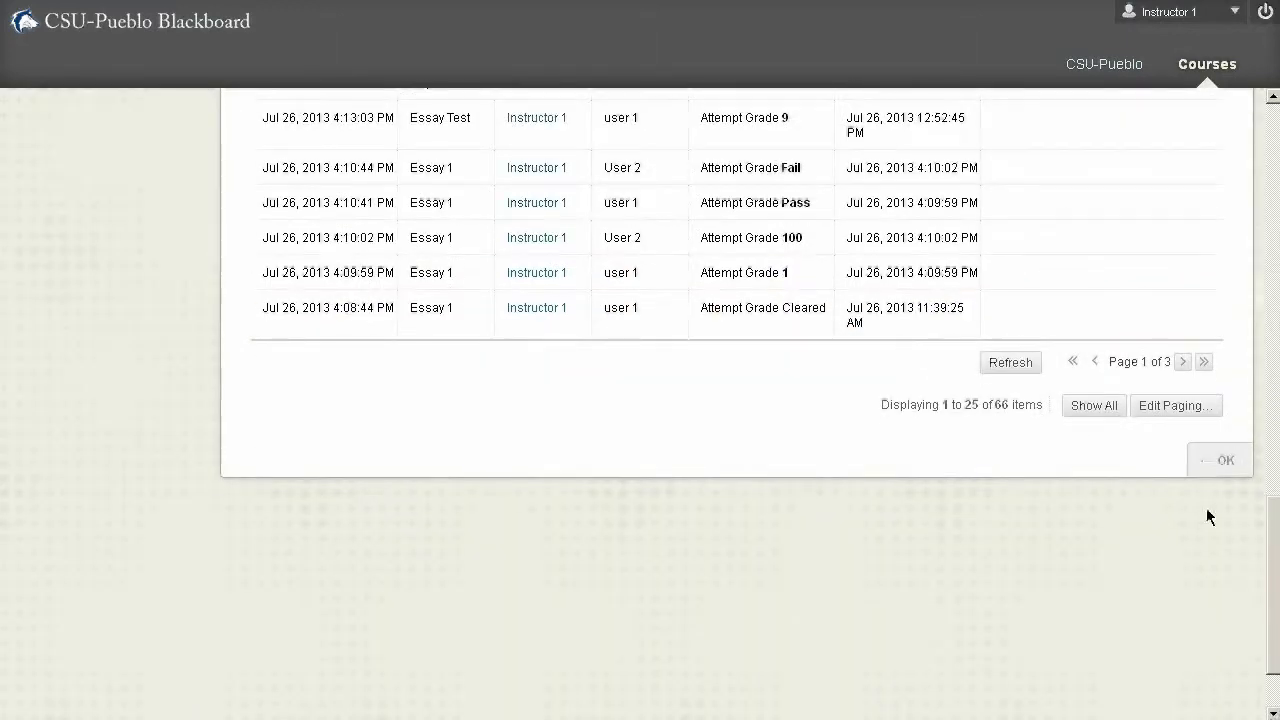
{"action": "left_click", "coordinate": [1218, 462]}
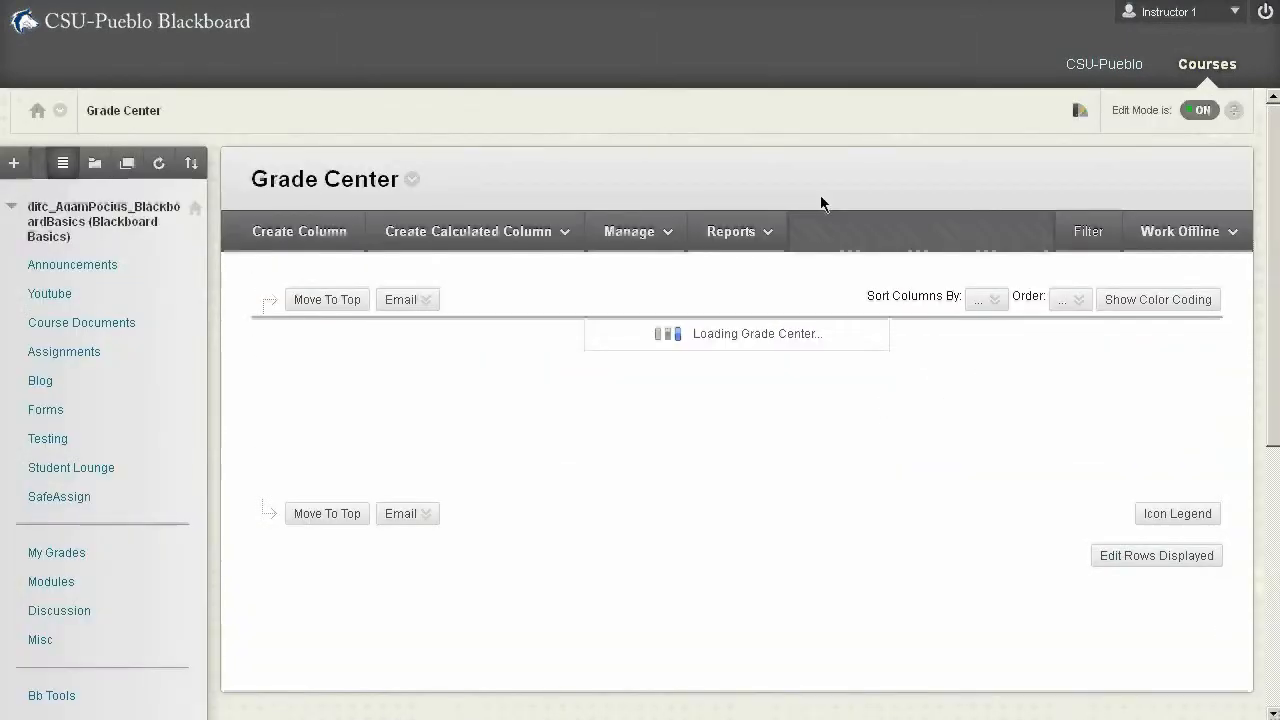
- Start a new Grade Center report and set its report name to "Name 1"
{"action": "left_click", "coordinate": [752, 238]}
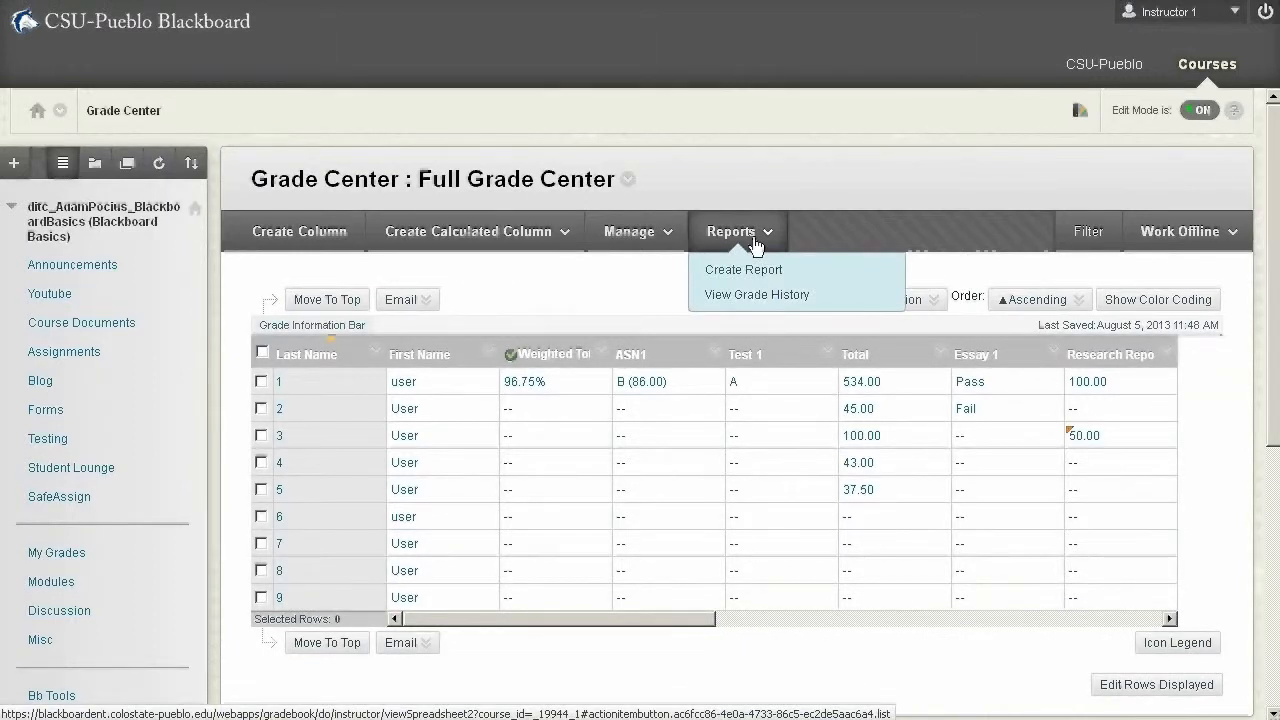
{"action": "left_click", "coordinate": [745, 269]}
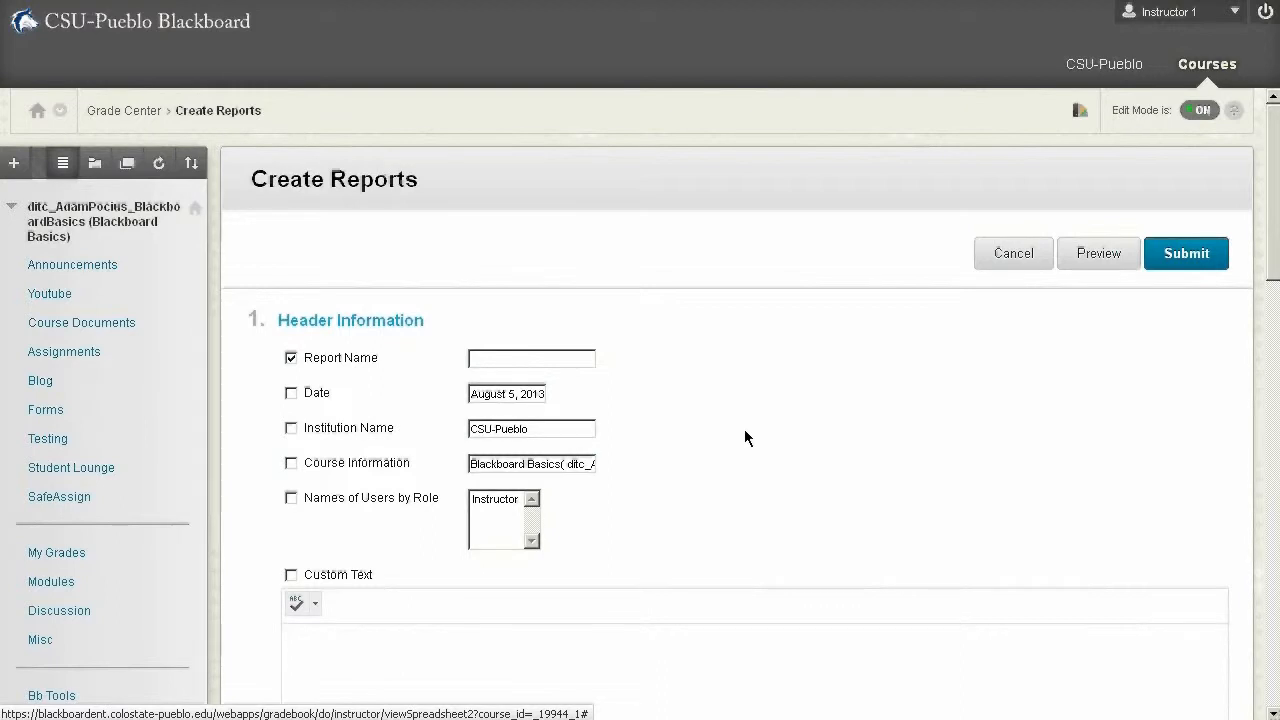
{"action": "scroll", "coordinate": [707, 398], "scroll_direction": "down", "scroll_amount": 1}
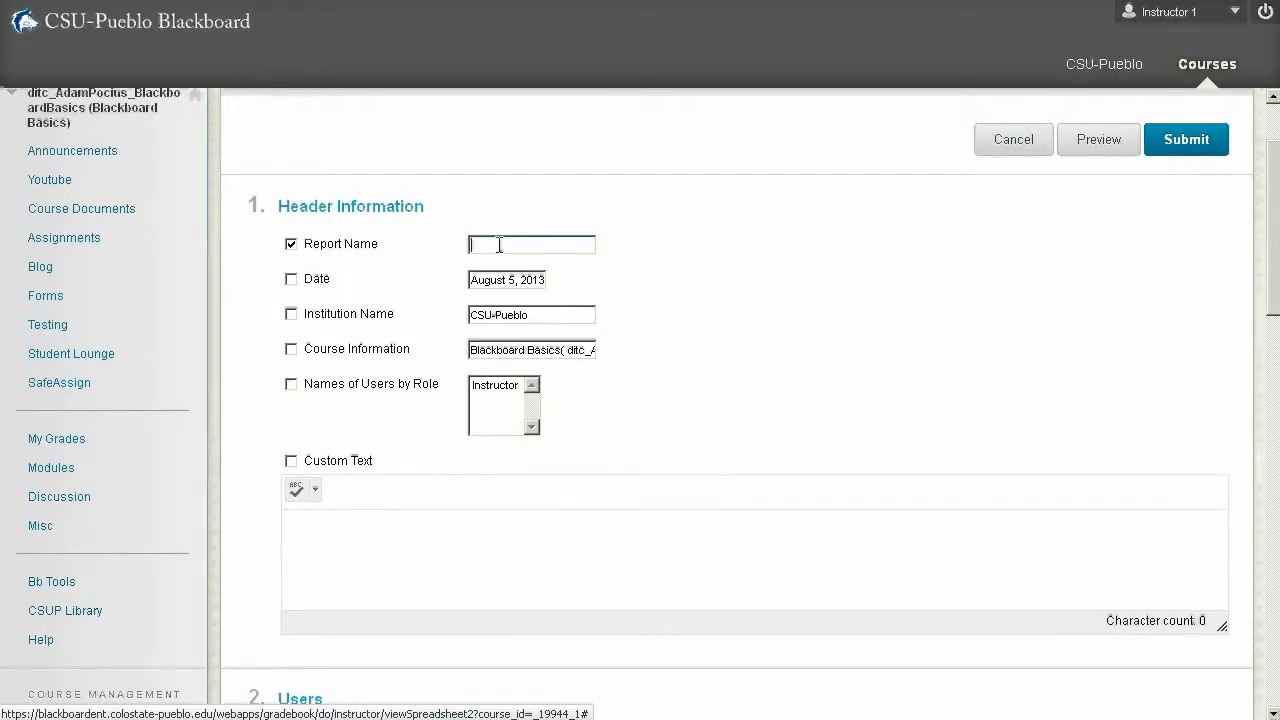
{"action": "type", "text": "Name 1"}
- Try limiting the report to selected user 1, and switch the user choice back to All Users
{"action": "scroll", "coordinate": [470, 460], "scroll_direction": "down", "scroll_amount": 2}
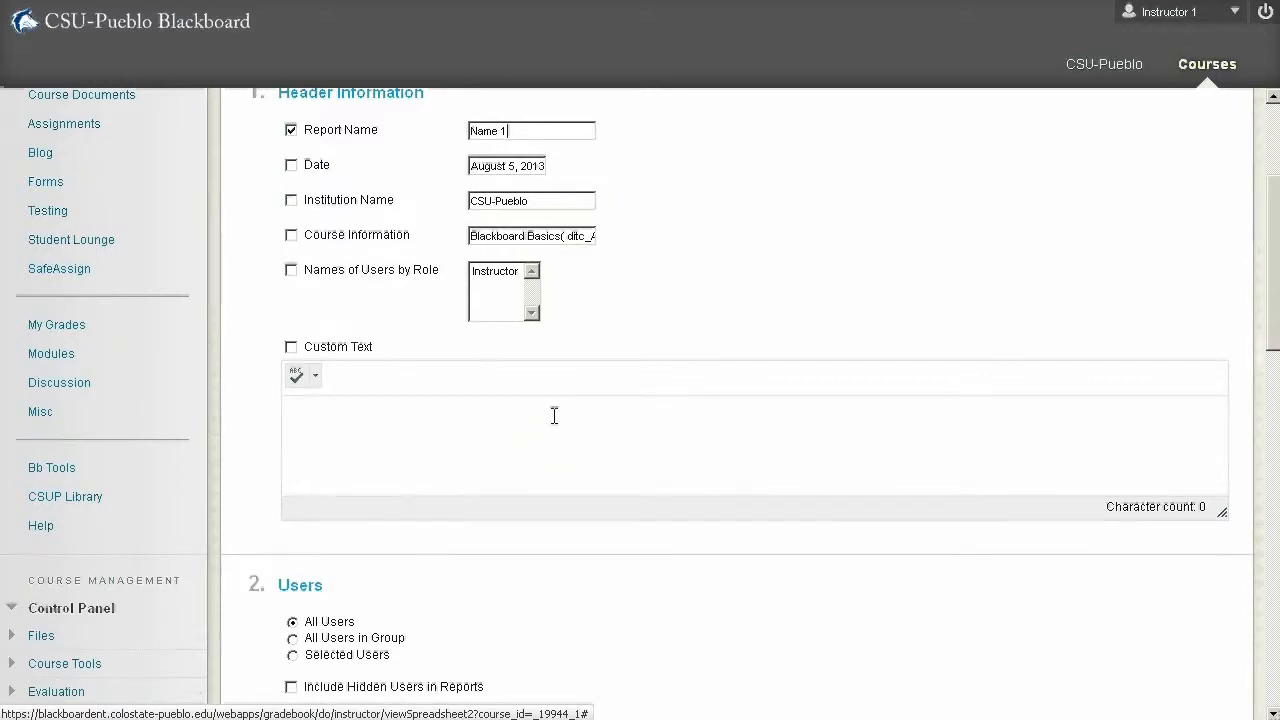
{"action": "scroll", "coordinate": [554, 416], "scroll_direction": "down", "scroll_amount": 3}
{"action": "scroll", "coordinate": [554, 416], "scroll_direction": "down", "scroll_amount": 1}
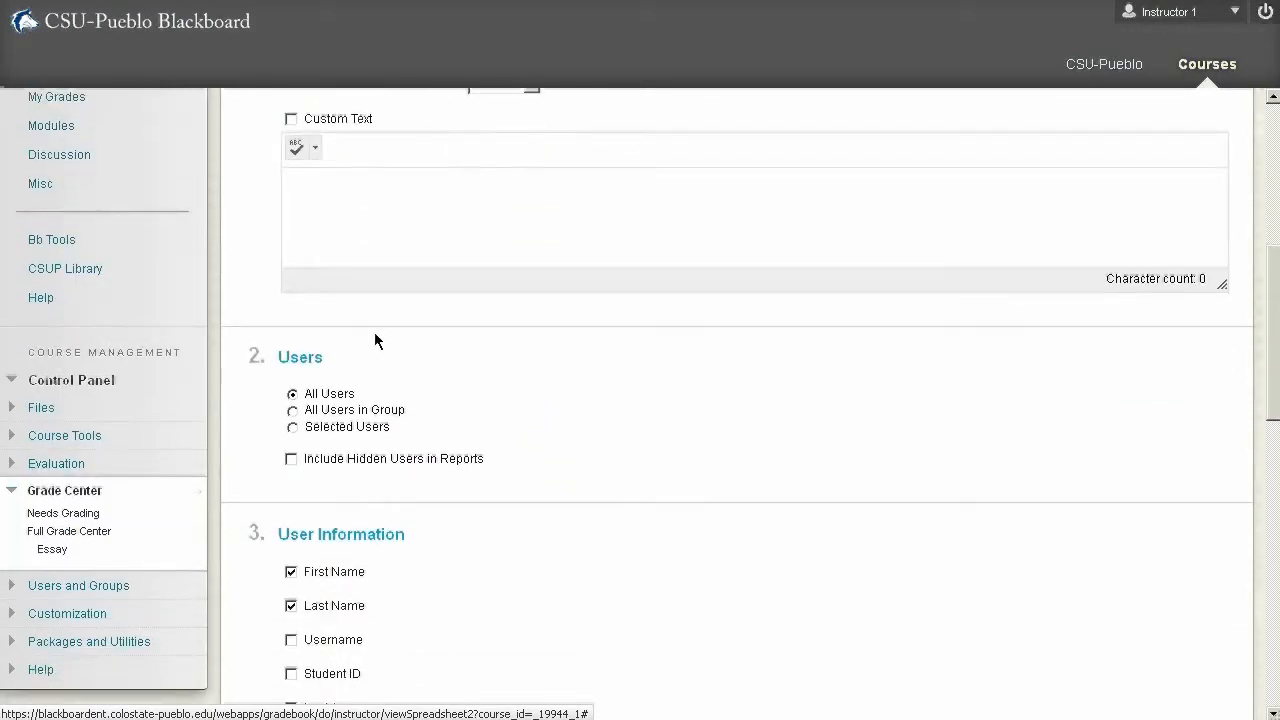
{"action": "left_click", "coordinate": [292, 428]}
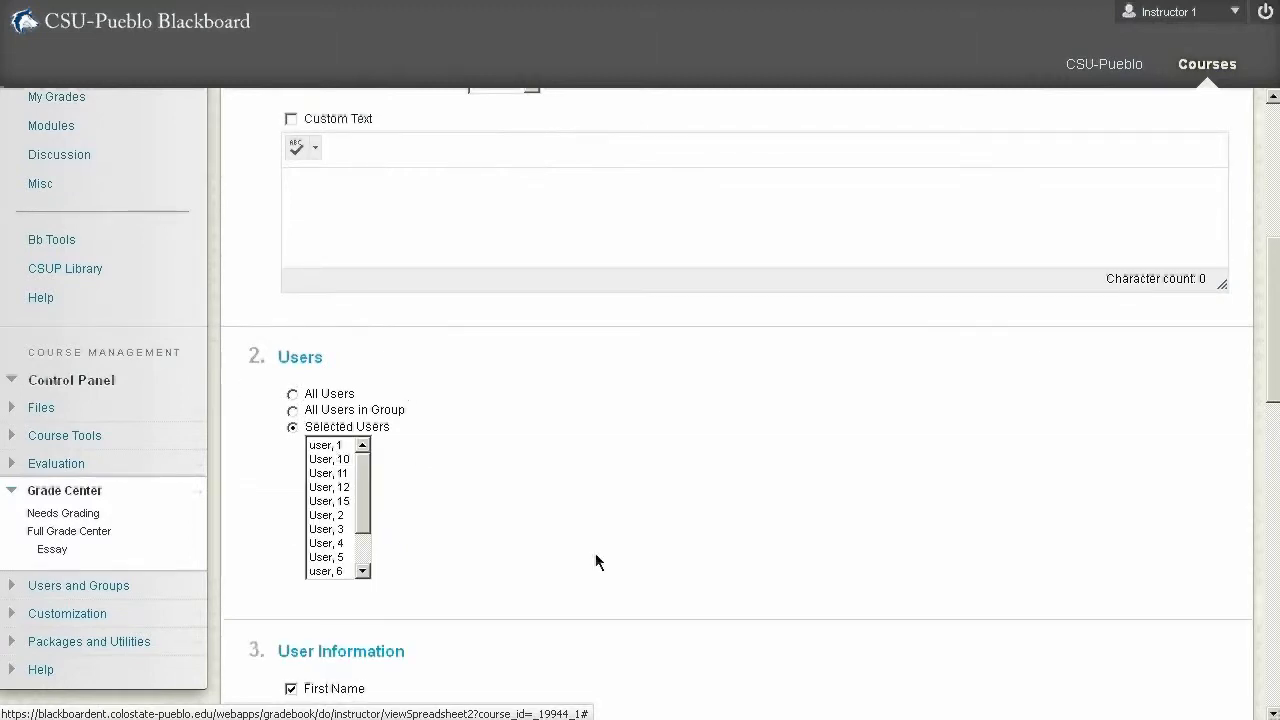
{"action": "left_click", "coordinate": [330, 446]}
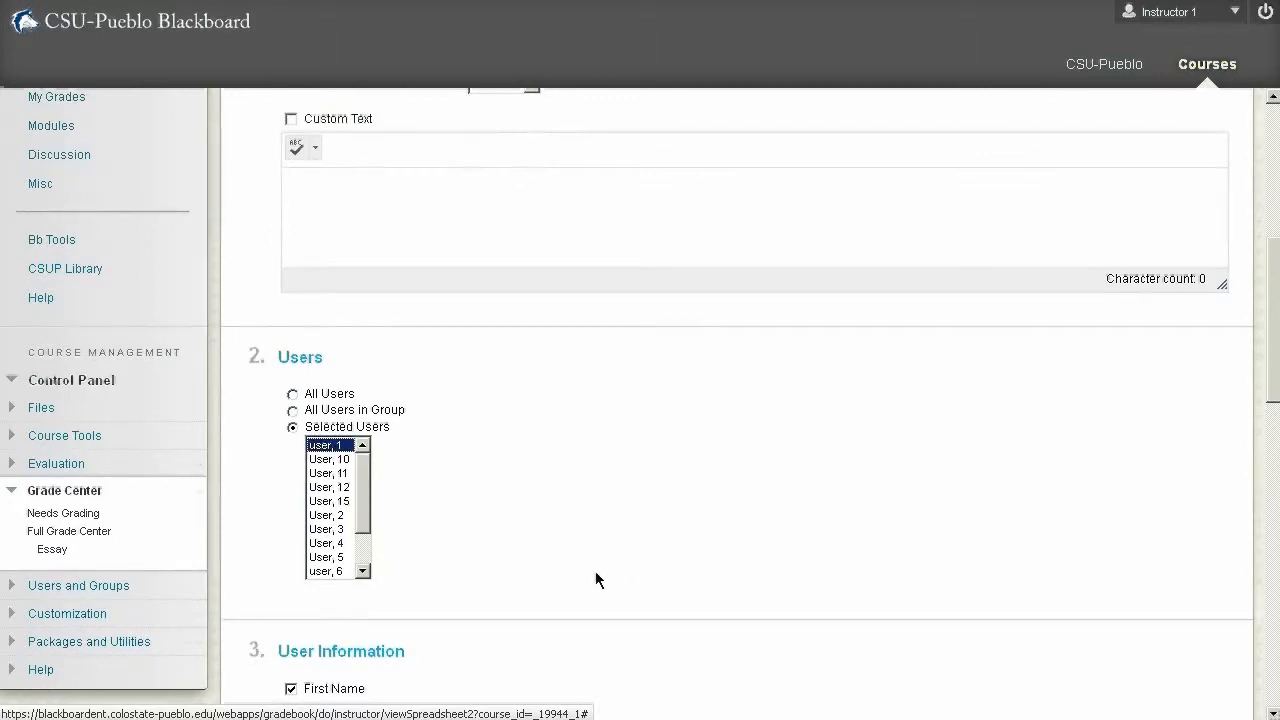
{"action": "left_click", "coordinate": [292, 394]}
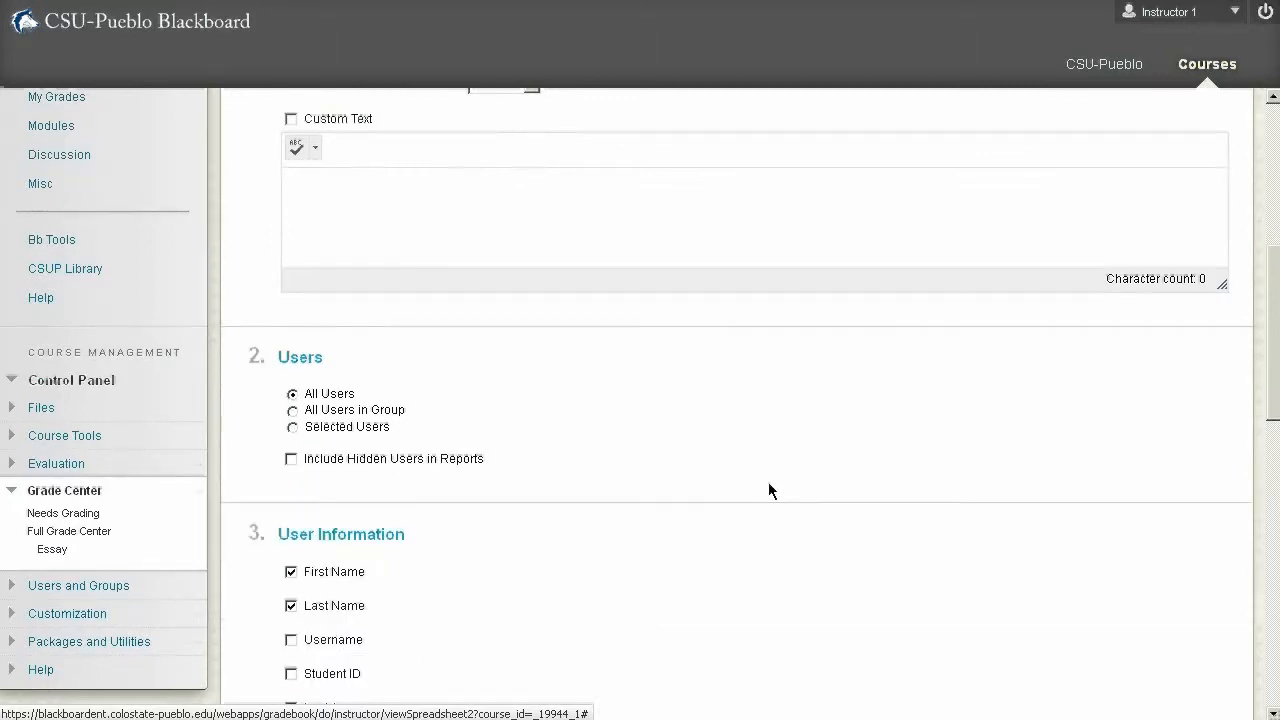
- Set the report to include All Columns
{"action": "scroll", "coordinate": [768, 482], "scroll_direction": "down", "scroll_amount": 3}
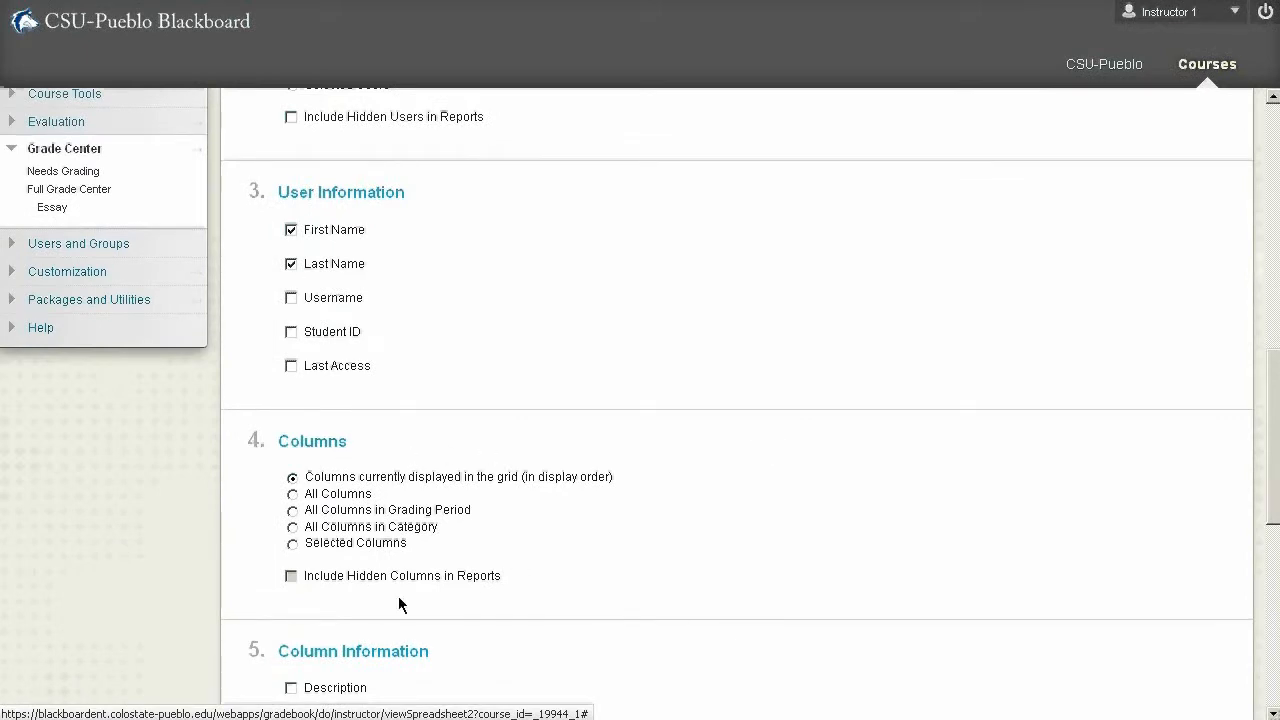
{"action": "left_click", "coordinate": [292, 495]}
{"action": "scroll", "coordinate": [637, 578], "scroll_direction": "down", "scroll_amount": 3}
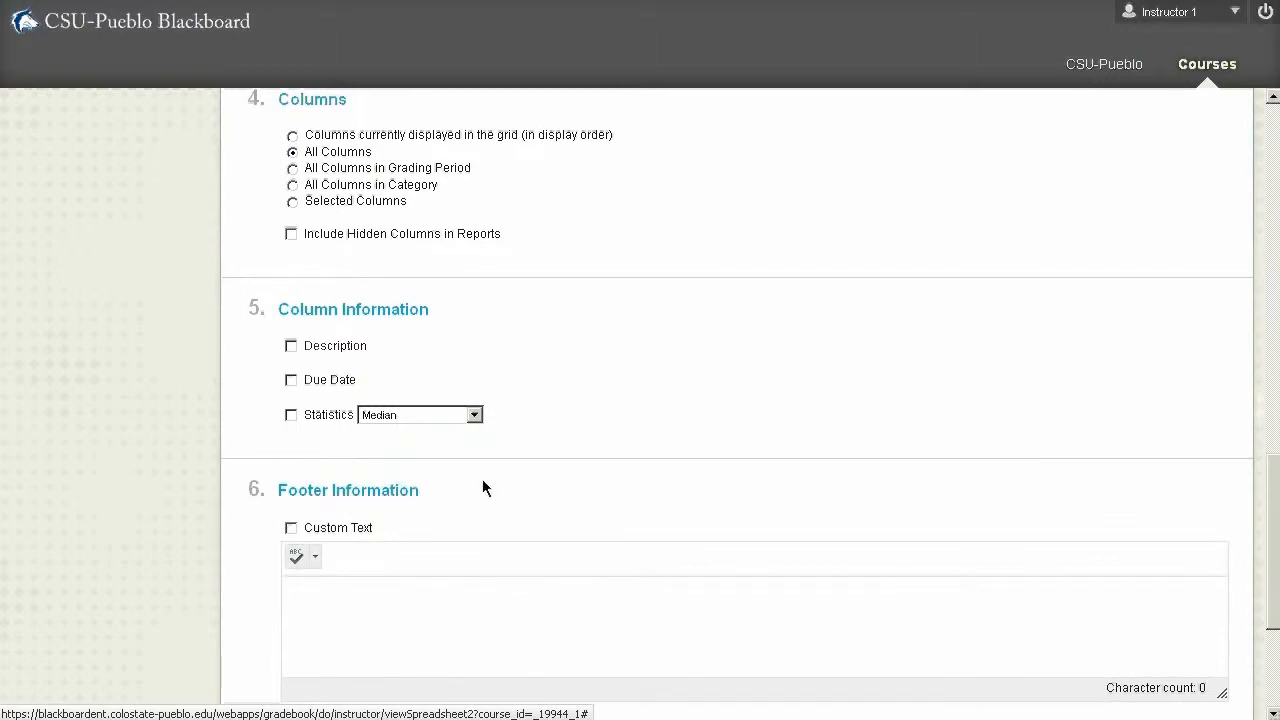
{"action": "scroll", "coordinate": [482, 488], "scroll_direction": "down", "scroll_amount": 2}
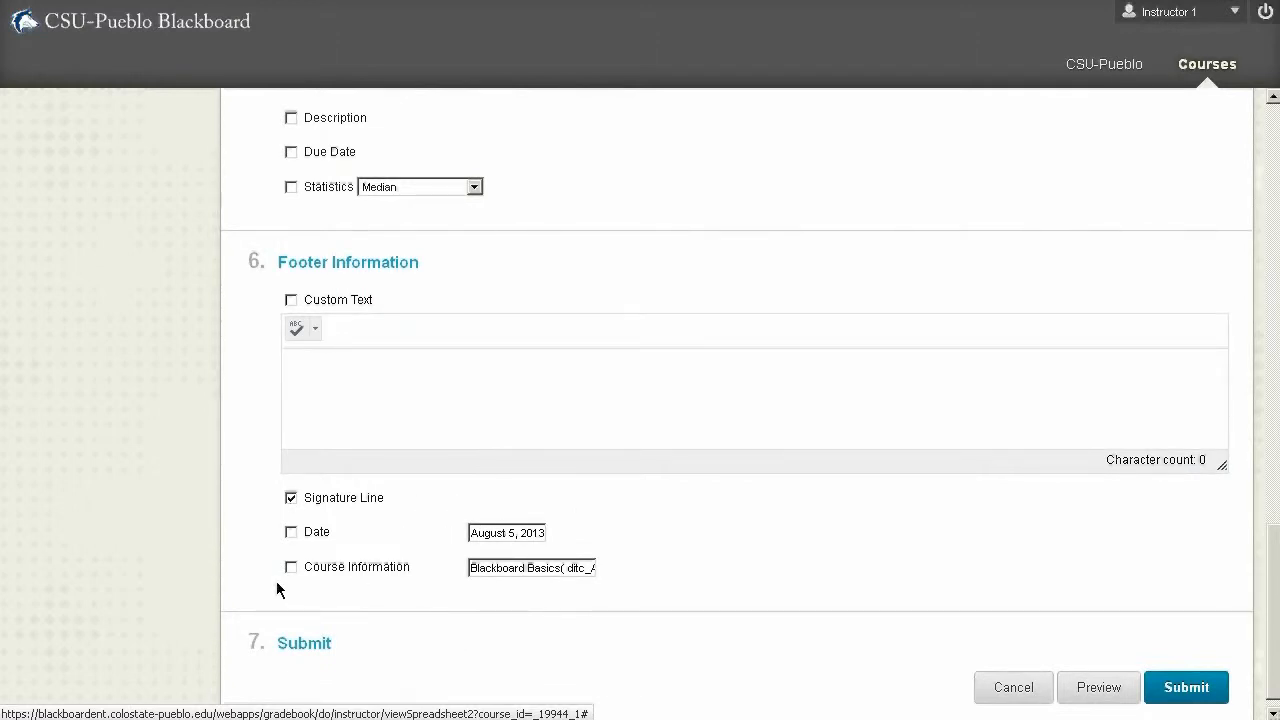
- Preview the report and examine the grade information, page breaks and signature lines for the individual users
{"action": "scroll", "coordinate": [337, 572], "scroll_direction": "up", "scroll_amount": 15}
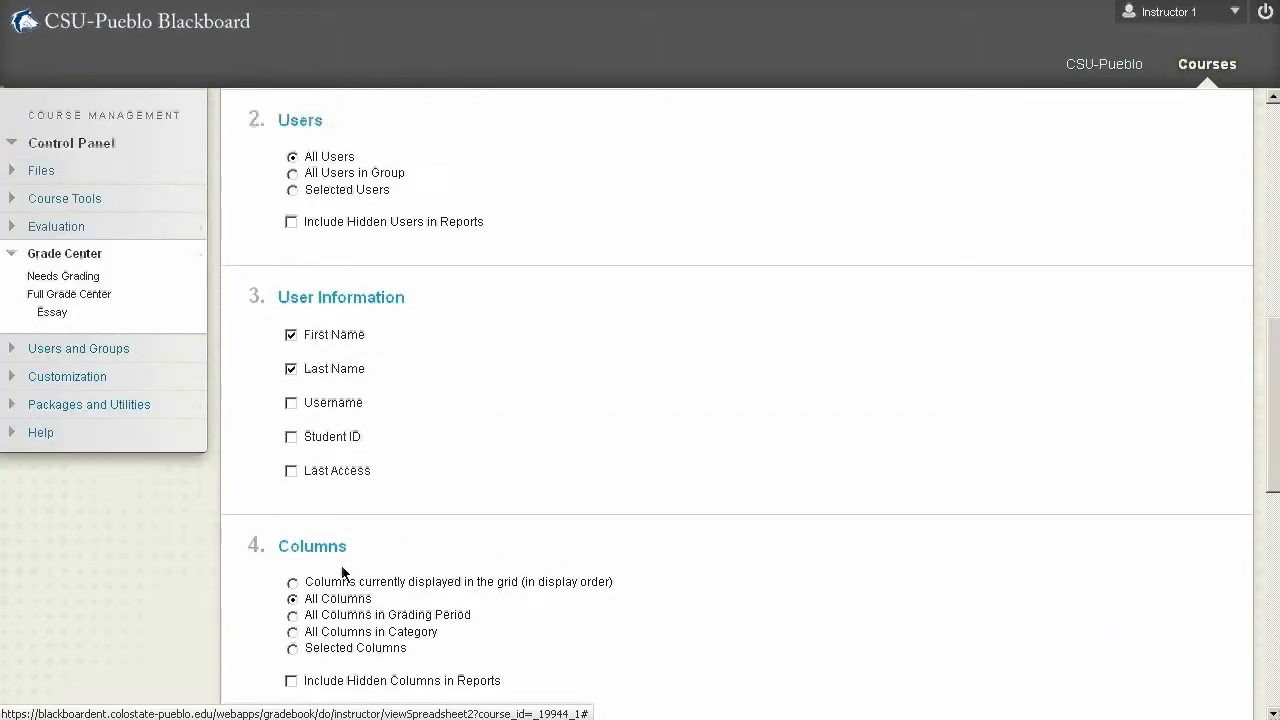
{"action": "scroll", "coordinate": [366, 590], "scroll_direction": "up", "scroll_amount": 1}
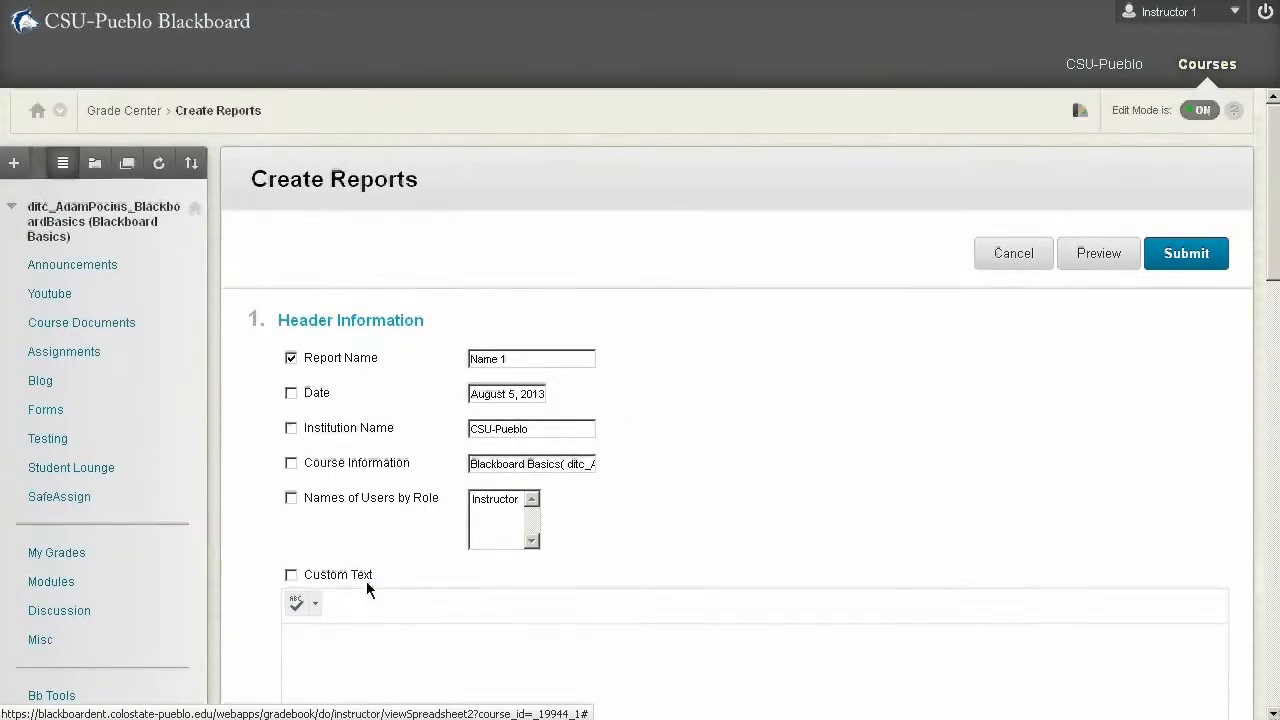
{"action": "left_click", "coordinate": [1098, 254]}
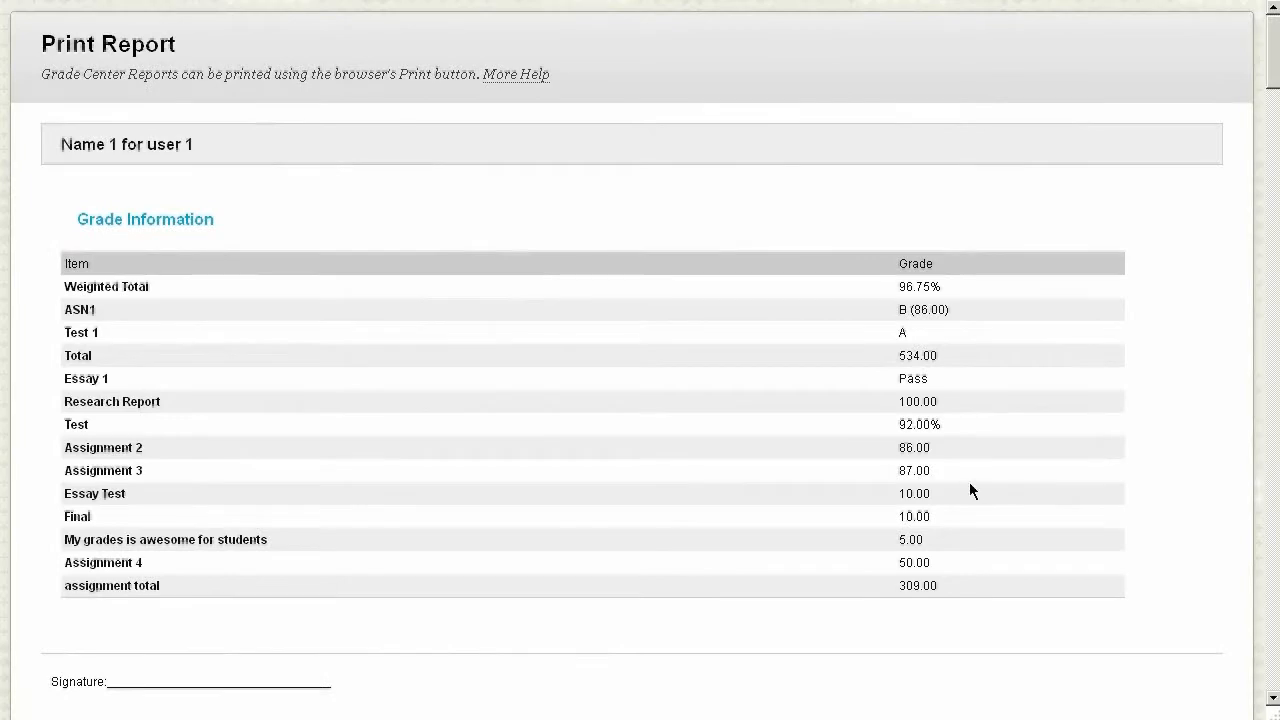
{"action": "scroll", "coordinate": [966, 478], "scroll_direction": "down", "scroll_amount": 3}
{"action": "scroll", "coordinate": [966, 478], "scroll_direction": "up", "scroll_amount": 3}
{"action": "scroll", "coordinate": [254, 274], "scroll_direction": "down", "scroll_amount": 3}
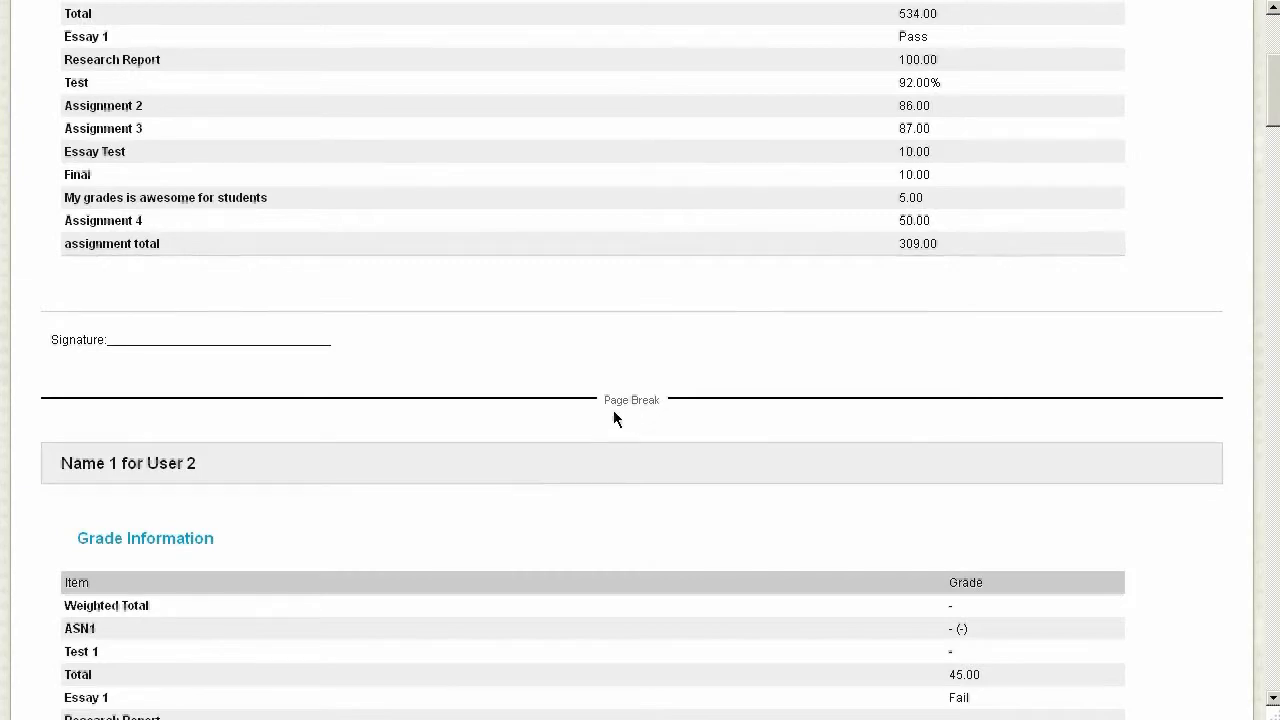
{"action": "scroll", "coordinate": [638, 420], "scroll_direction": "down", "scroll_amount": 7}
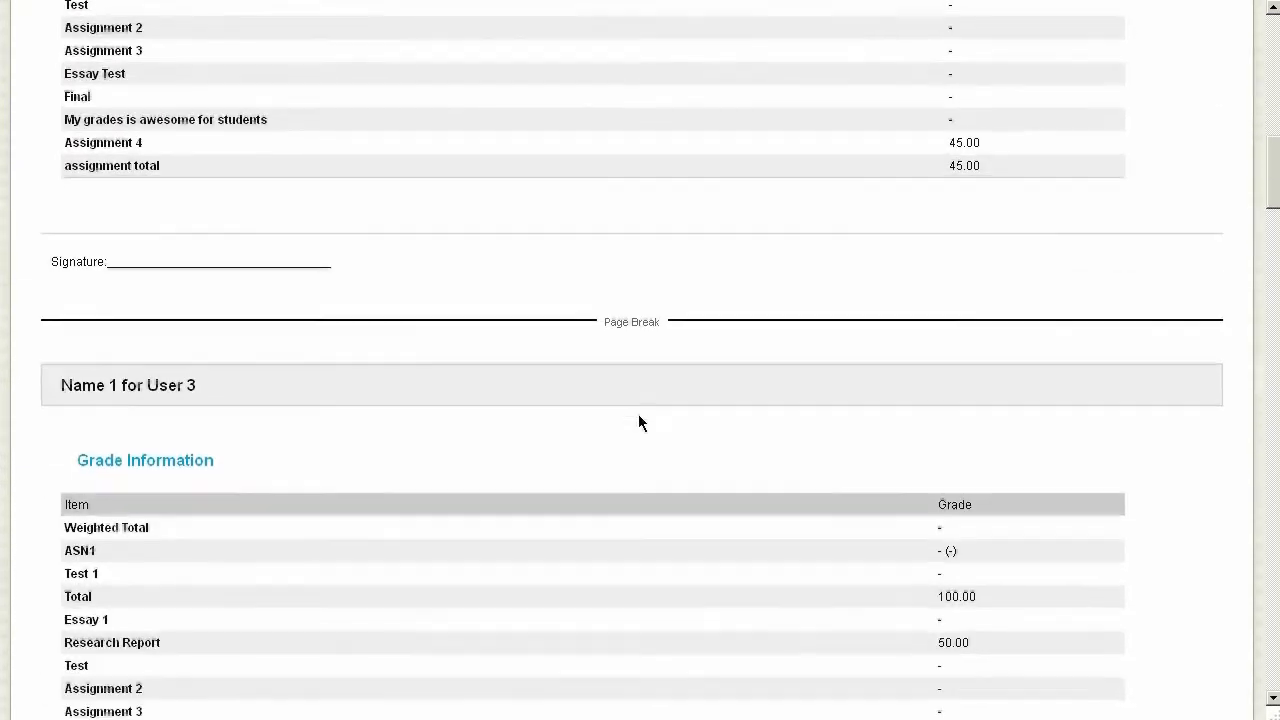
{"action": "scroll", "coordinate": [638, 422], "scroll_direction": "down", "scroll_amount": 2}
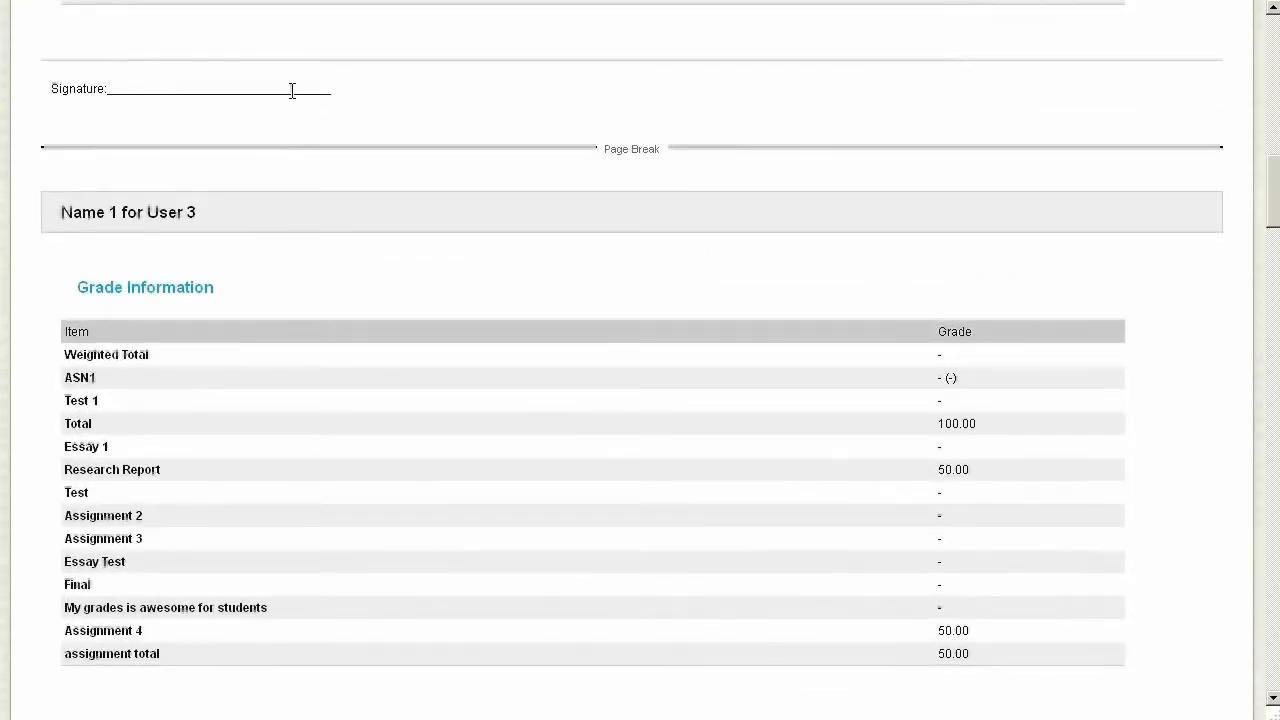
{"action": "scroll", "coordinate": [679, 456], "scroll_direction": "up", "scroll_amount": 18}
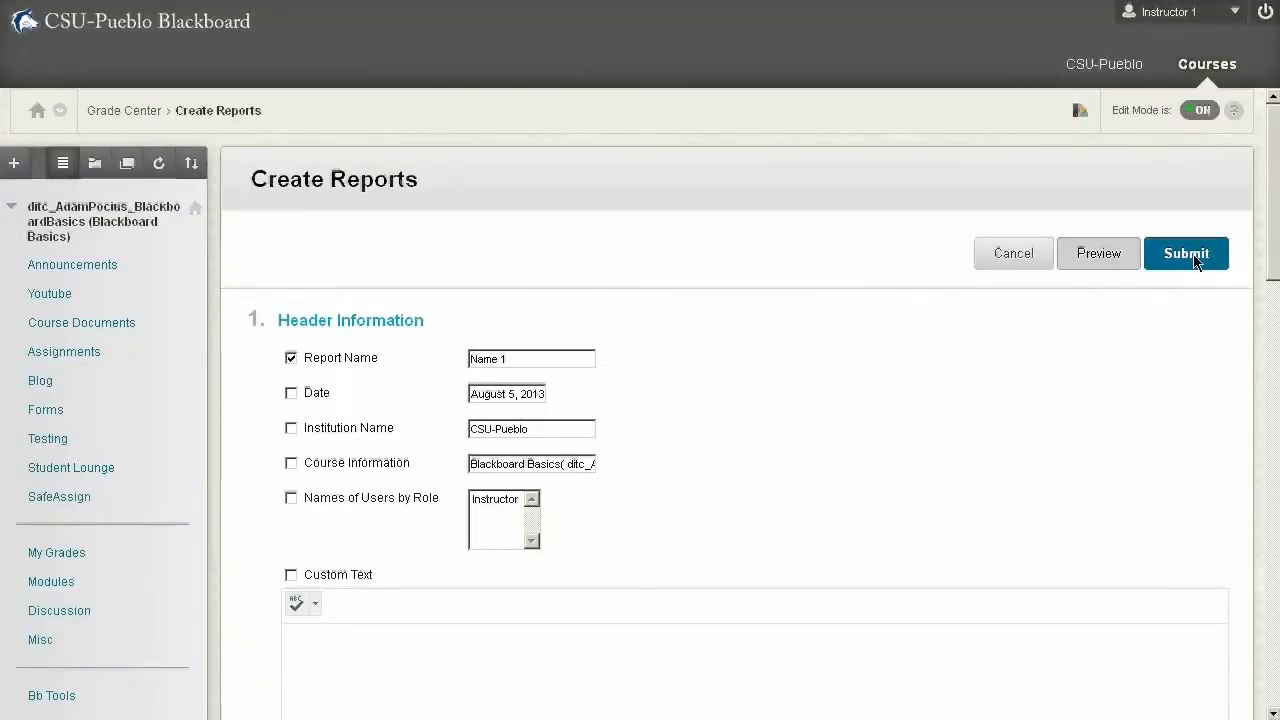
- Submit the report, look through the printable pages for all users, and close the report
{"action": "left_click", "coordinate": [1186, 253]}
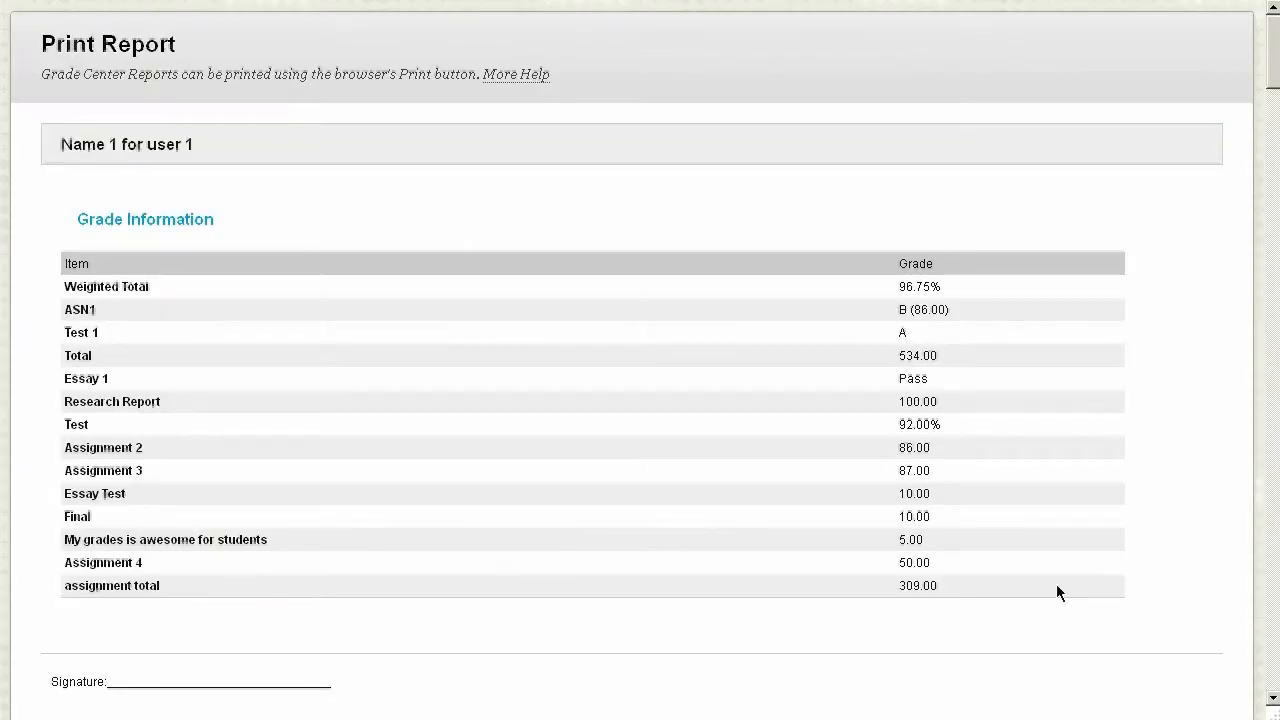
{"action": "scroll", "coordinate": [1014, 543], "scroll_direction": "down", "scroll_amount": 11}
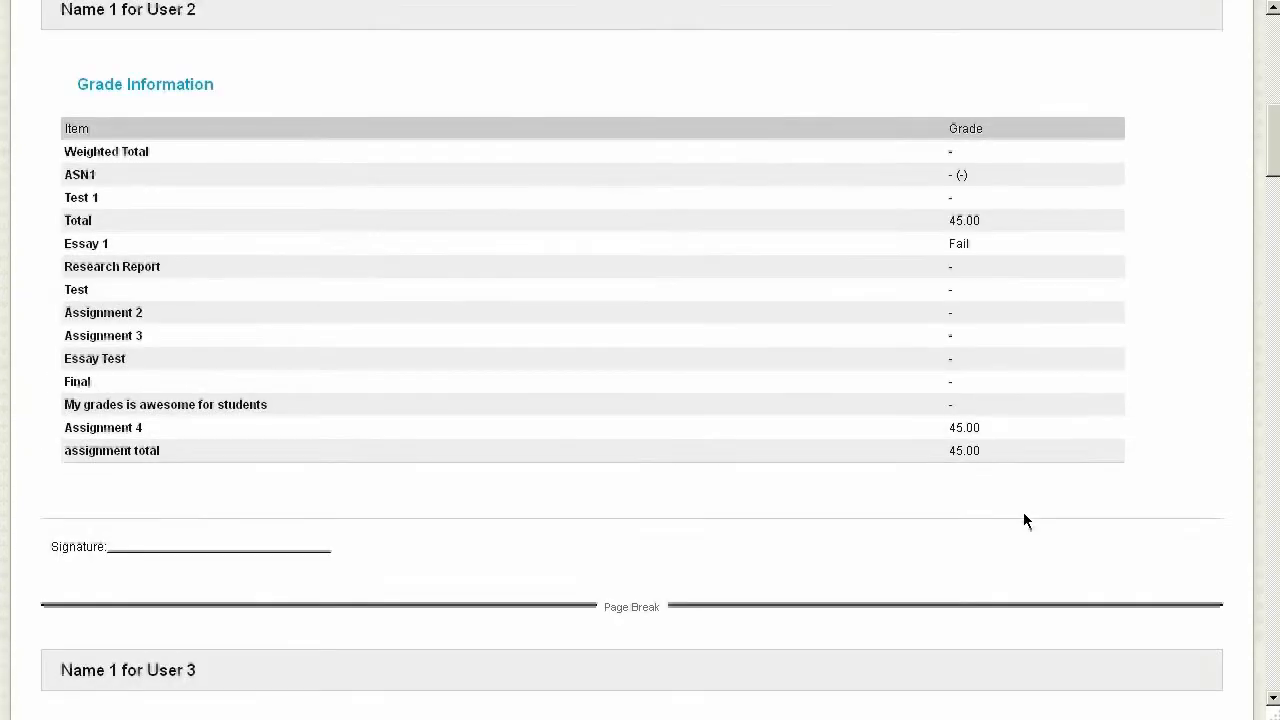
{"action": "scroll", "coordinate": [1103, 508], "scroll_direction": "down", "scroll_amount": 20}
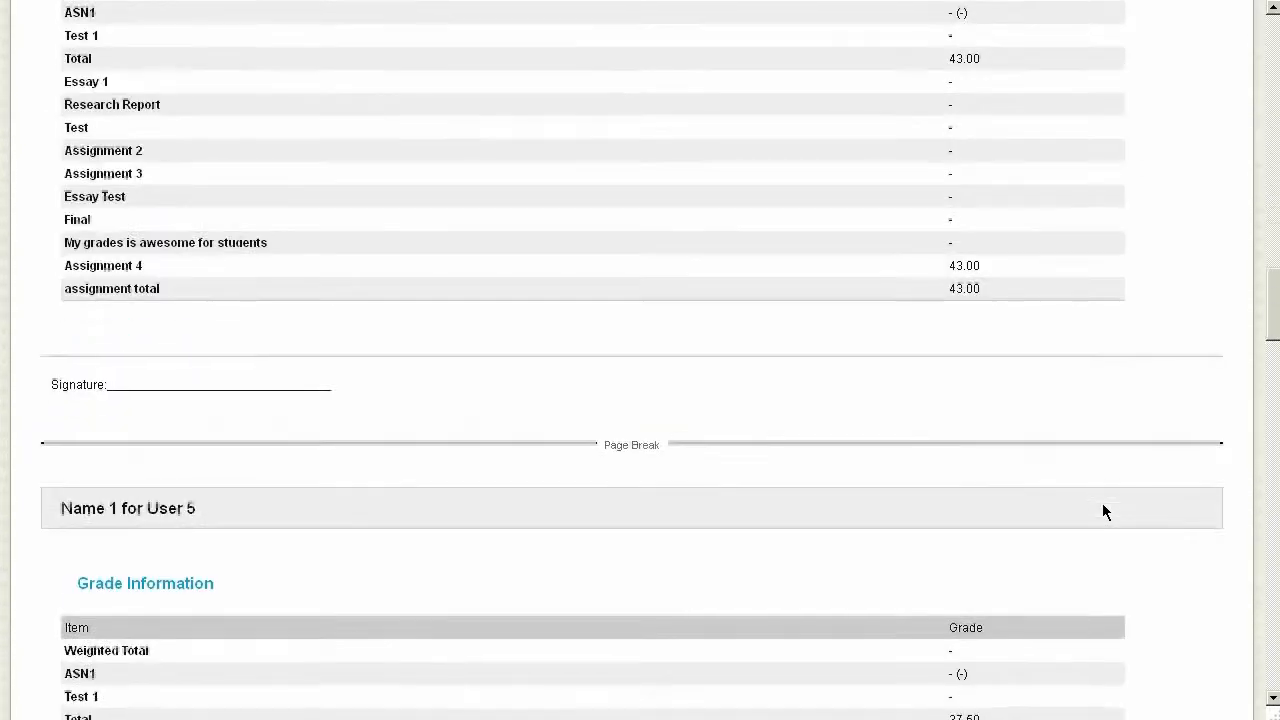
{"action": "scroll", "coordinate": [1103, 503], "scroll_direction": "down", "scroll_amount": 4}
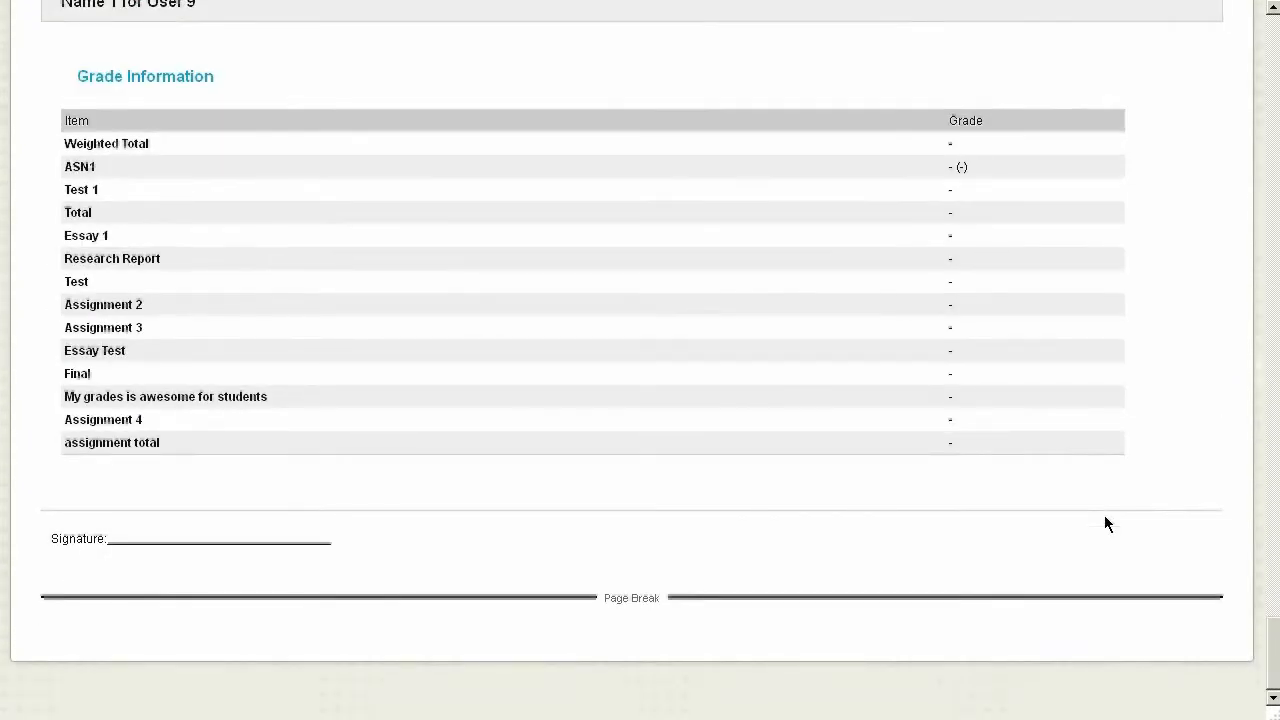
{"action": "scroll", "coordinate": [1113, 537], "scroll_direction": "up", "scroll_amount": 6}
{"action": "scroll", "coordinate": [1113, 536], "scroll_direction": "up", "scroll_amount": 20}
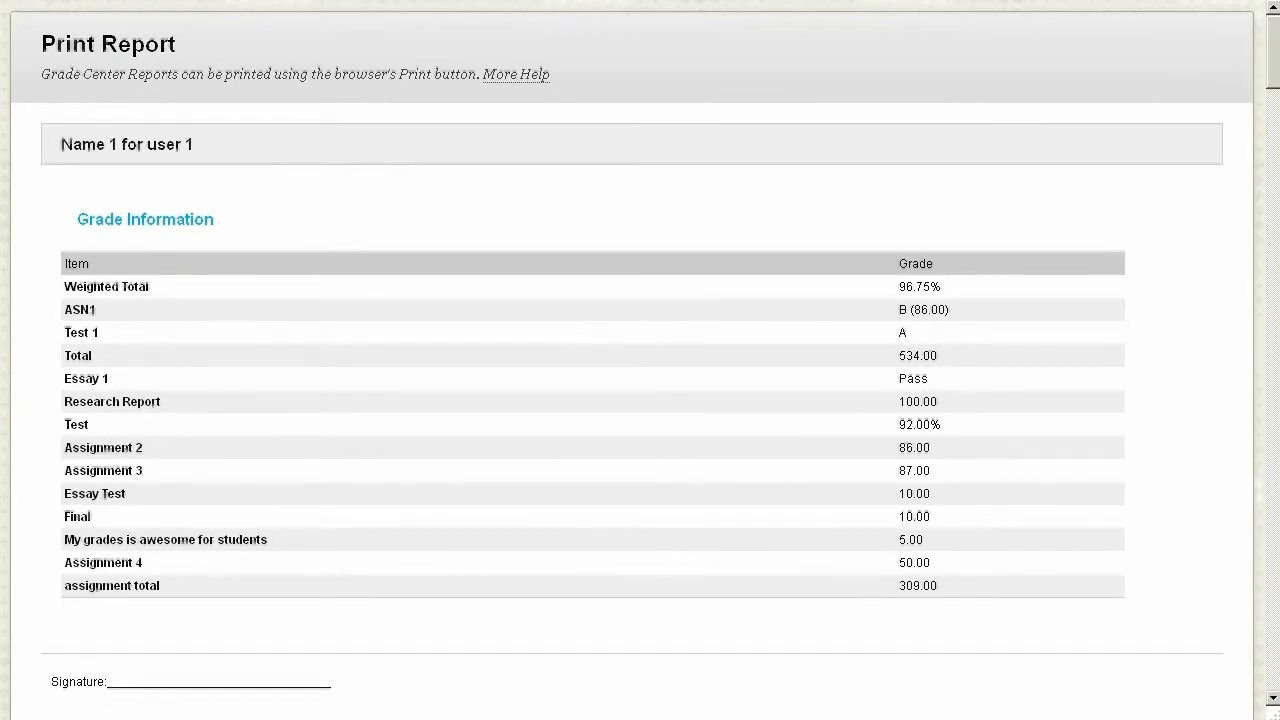
{"action": "key", "text": "ctrl+w"}
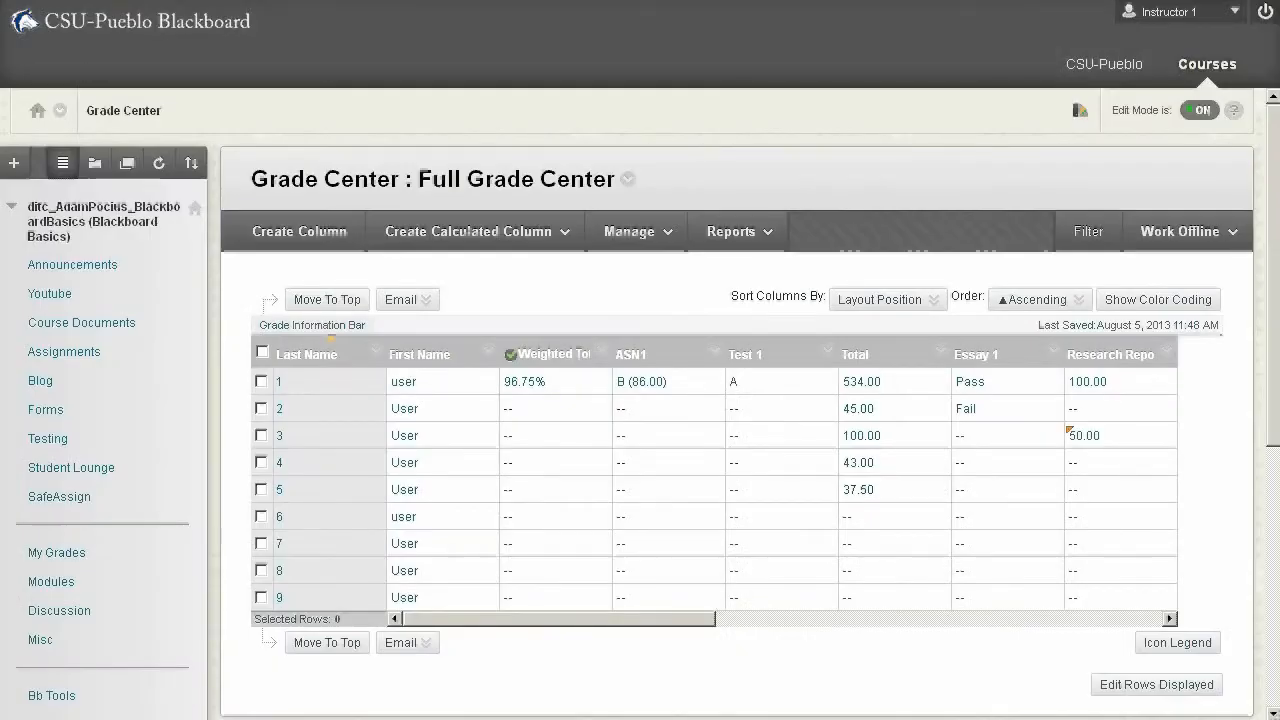